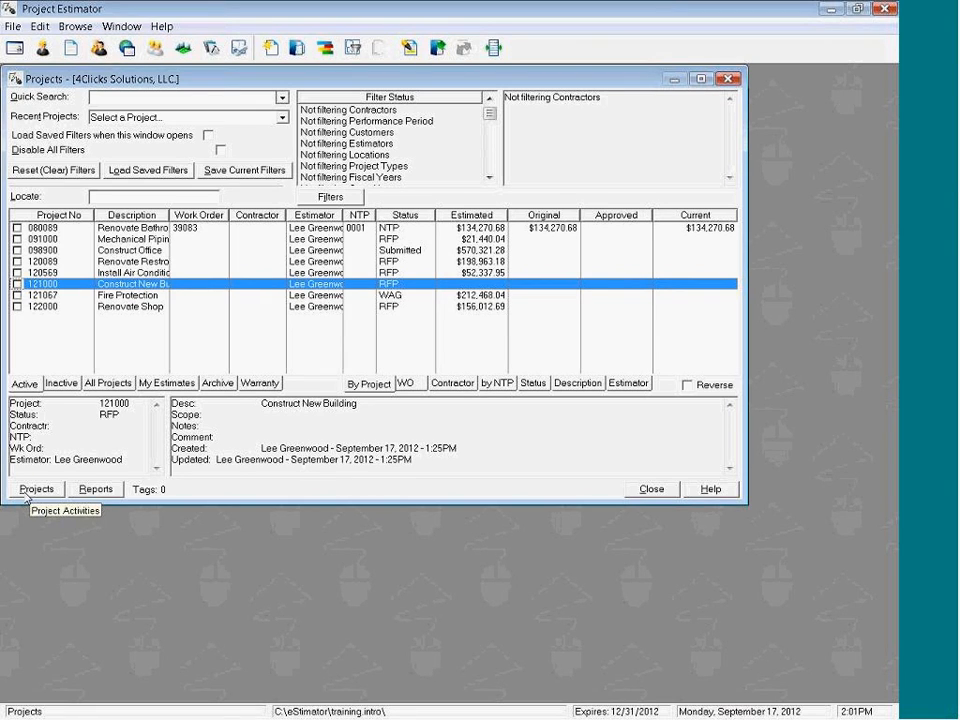
{"action": "left_click", "coordinate": [24, 495]}
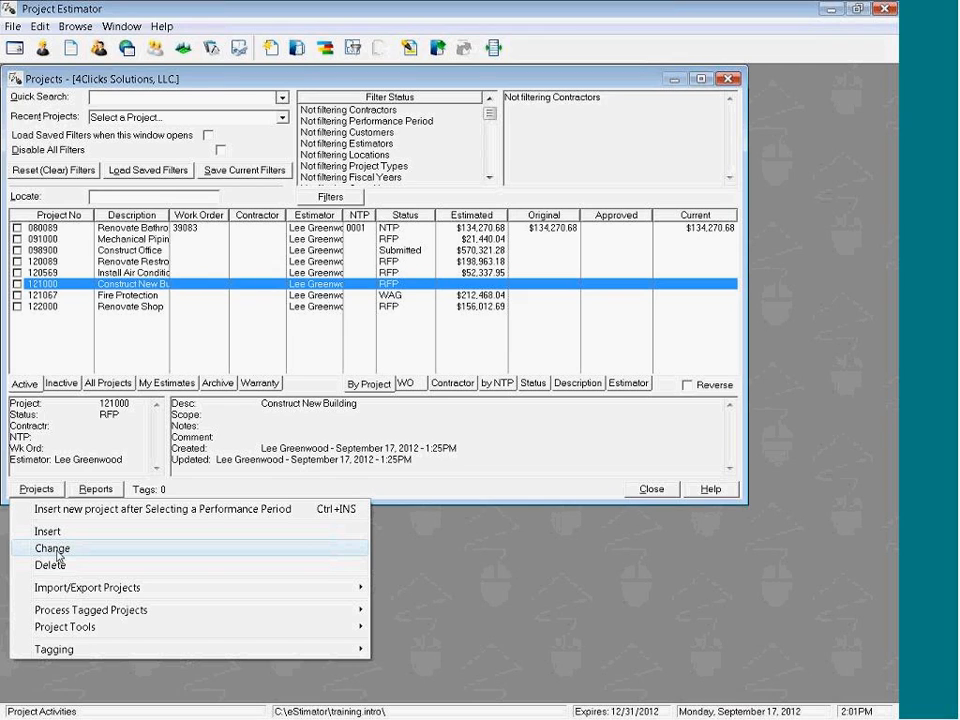
{"action": "left_click", "coordinate": [185, 289]}
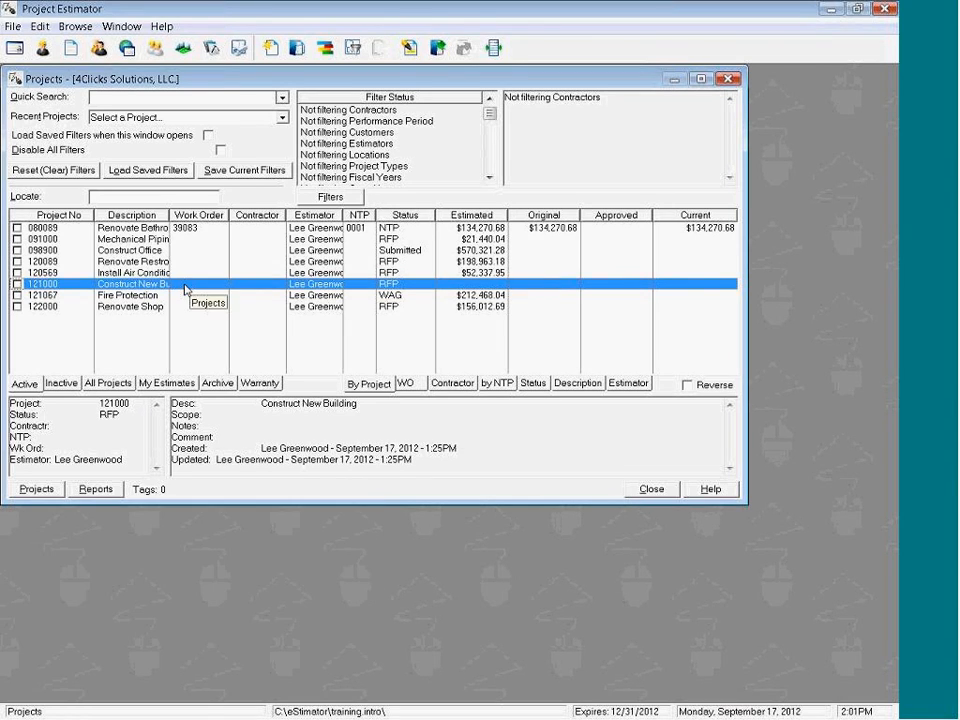
{"action": "right_click", "coordinate": [185, 289]}
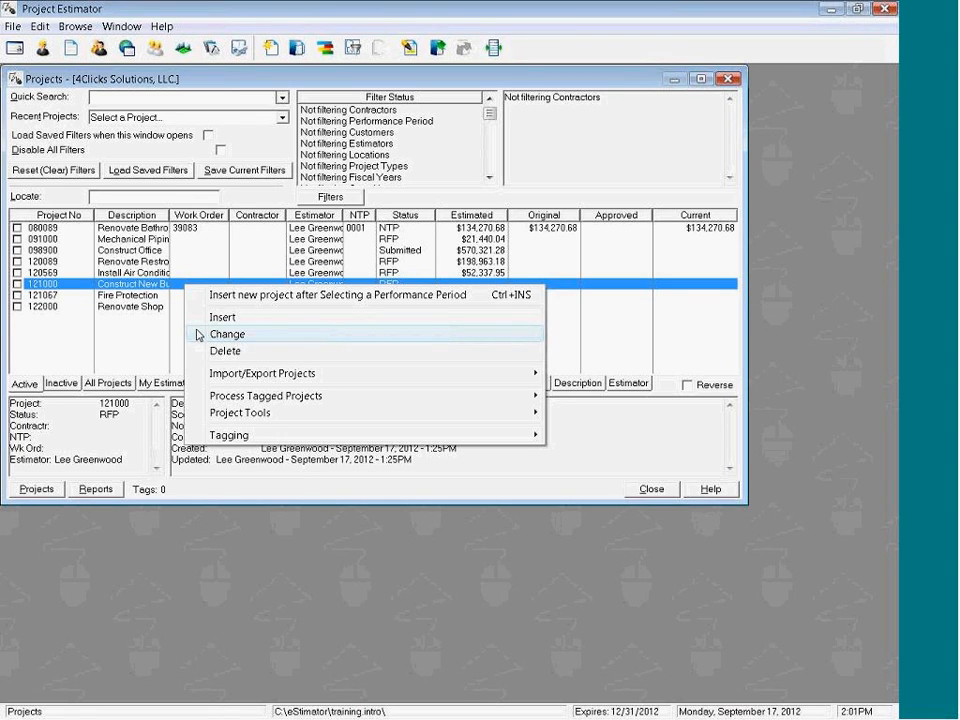
{"action": "left_click", "coordinate": [75, 289]}
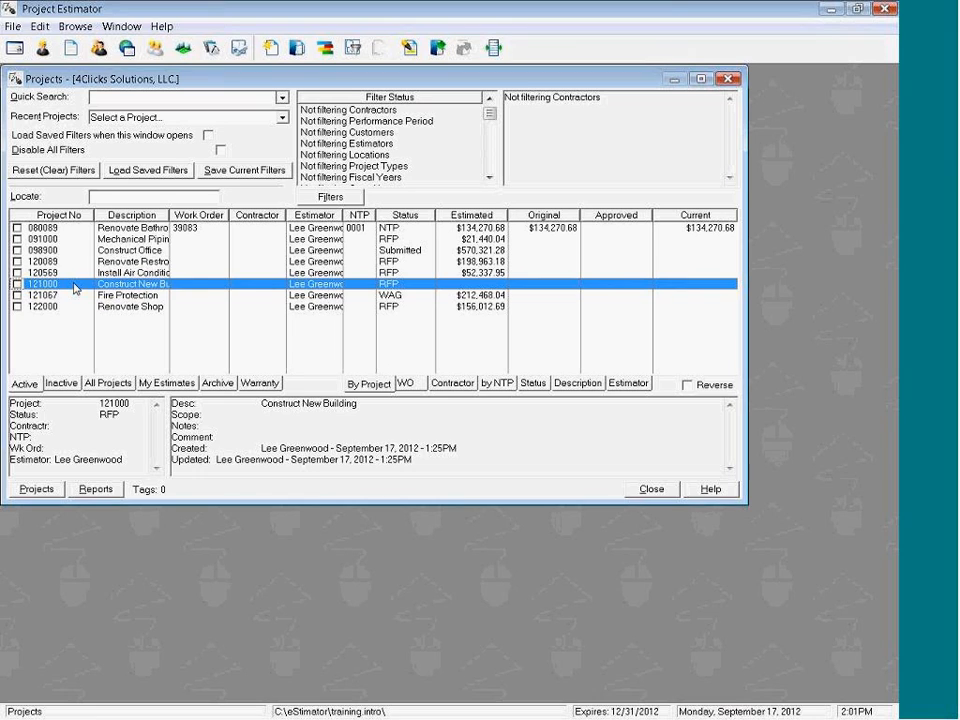
Open the Construct New Building project from the active projects list for editing.
{"action": "key", "text": "Down"}
{"action": "key", "text": "Down"}
{"action": "key", "text": "Up"}
{"action": "key", "text": "Up"}
{"action": "key", "text": "Up"}
{"action": "key", "text": "Up"}
{"action": "key", "text": "Up"}
{"action": "key", "text": "Up"}
{"action": "key", "text": "Down"}
{"action": "key", "text": "Down"}
{"action": "key", "text": "Down"}
{"action": "key", "text": "Down"}
{"action": "double_click", "coordinate": [76, 289]}
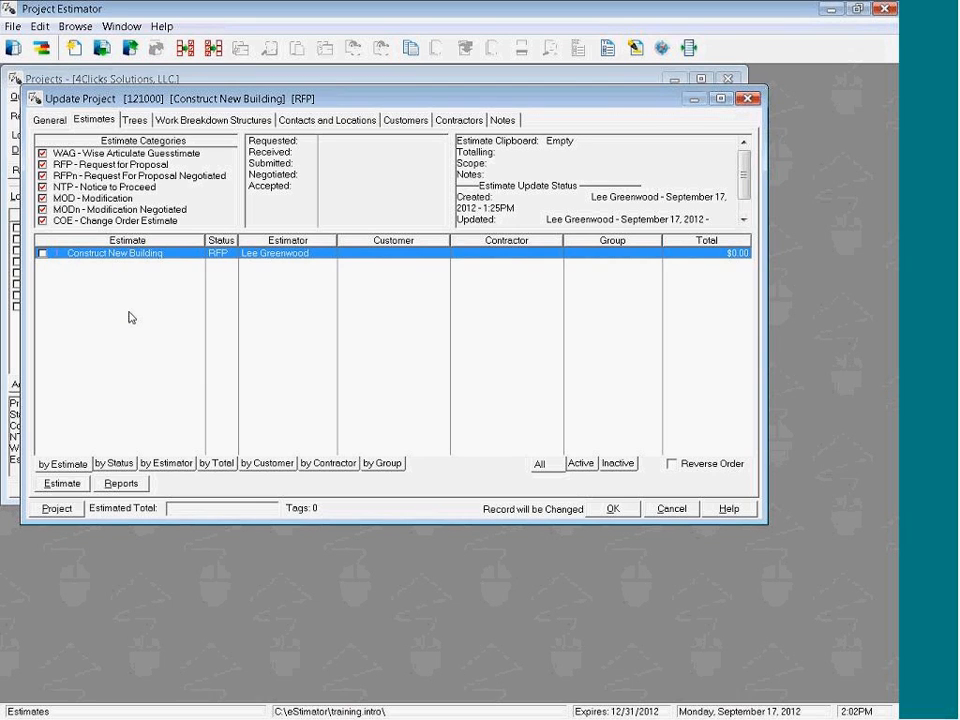
Insert an estimate with the contract's SABER Nonstandard Hours totalling schema, described as "01 General Requirements", and save it.
{"action": "right_click", "coordinate": [139, 279]}
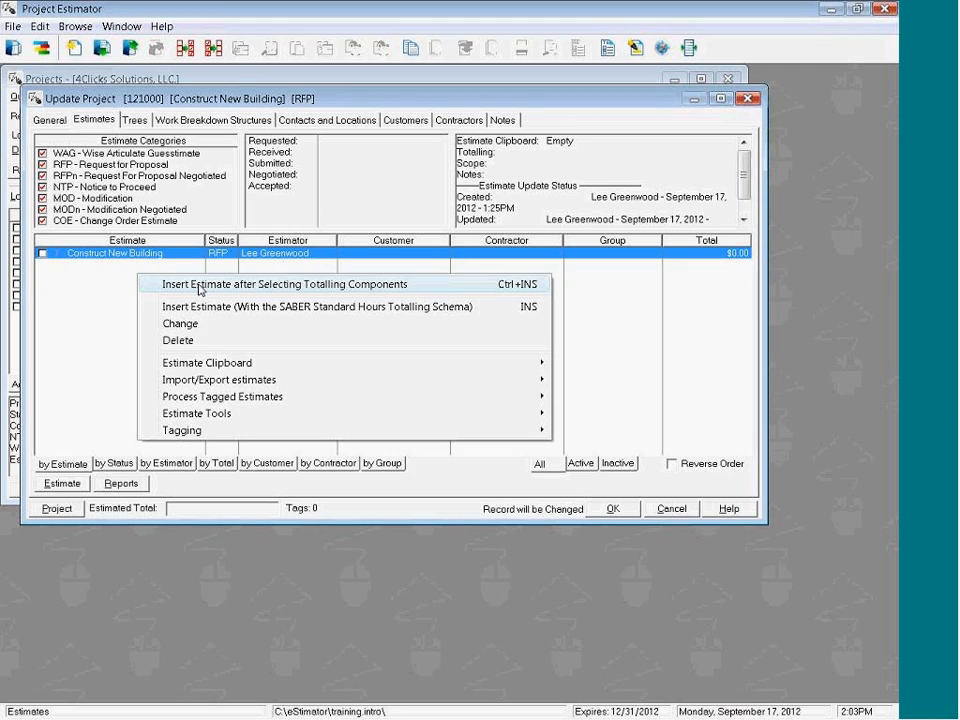
{"action": "left_click", "coordinate": [199, 285]}
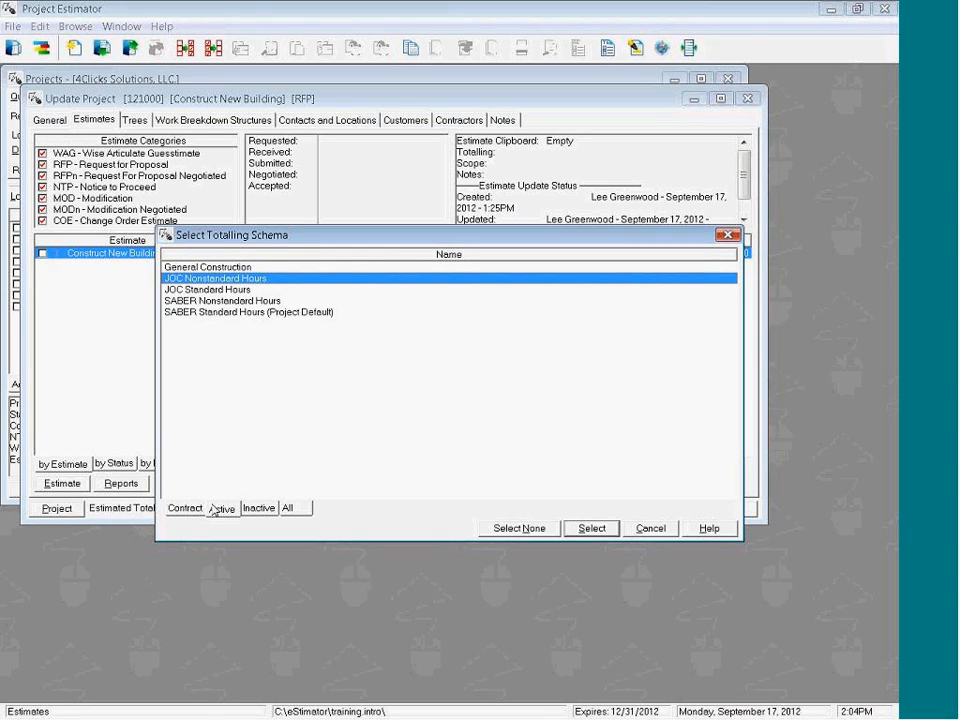
{"action": "left_click", "coordinate": [172, 509]}
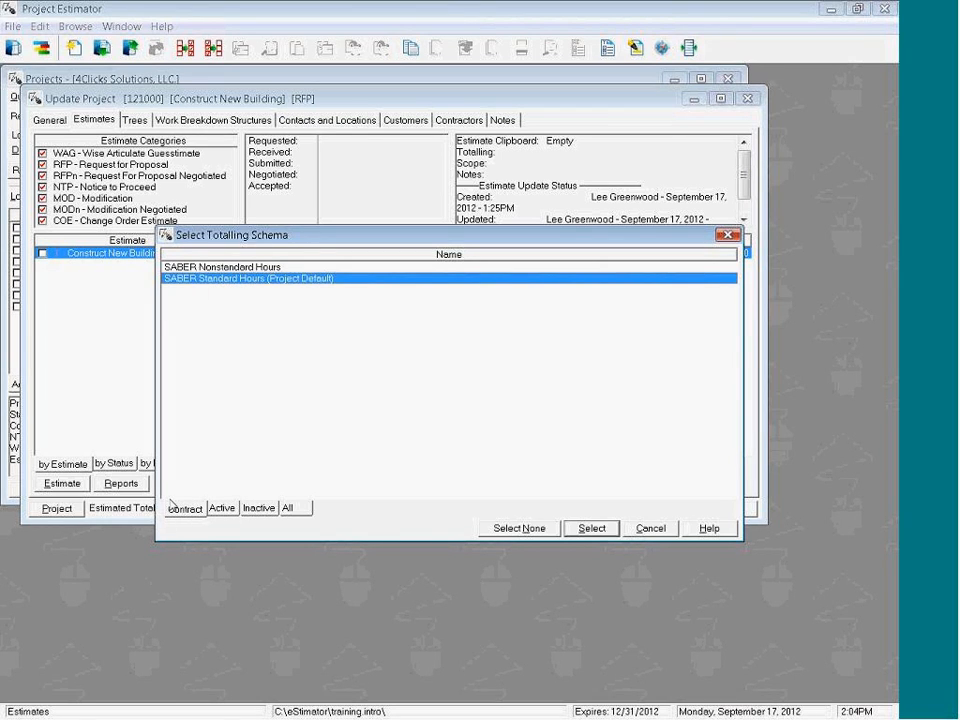
{"action": "left_click", "coordinate": [227, 268]}
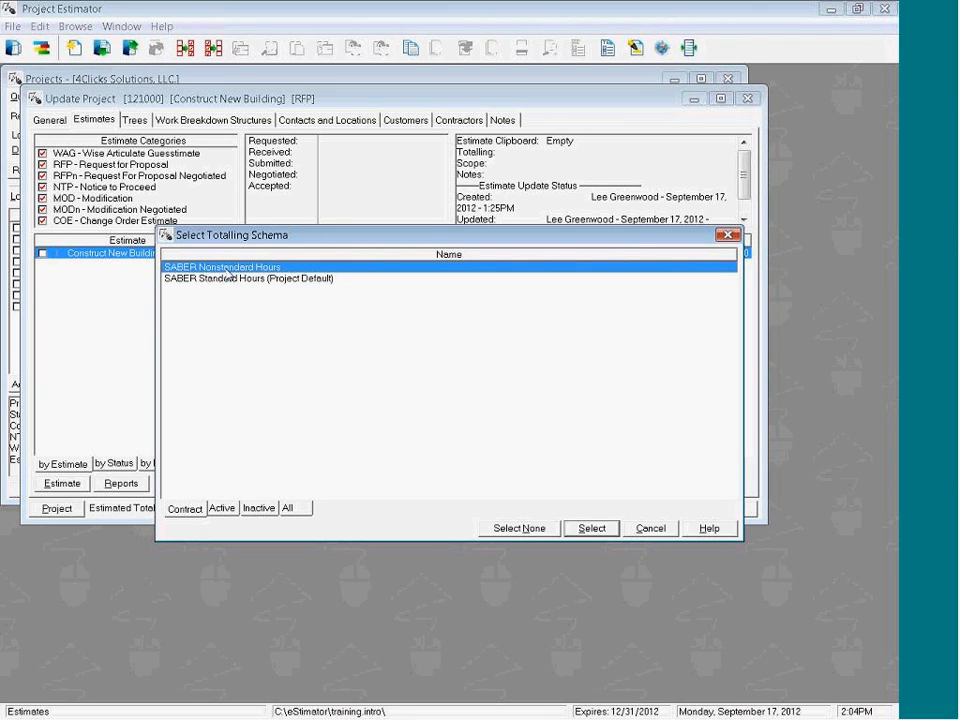
{"action": "right_click", "coordinate": [356, 271]}
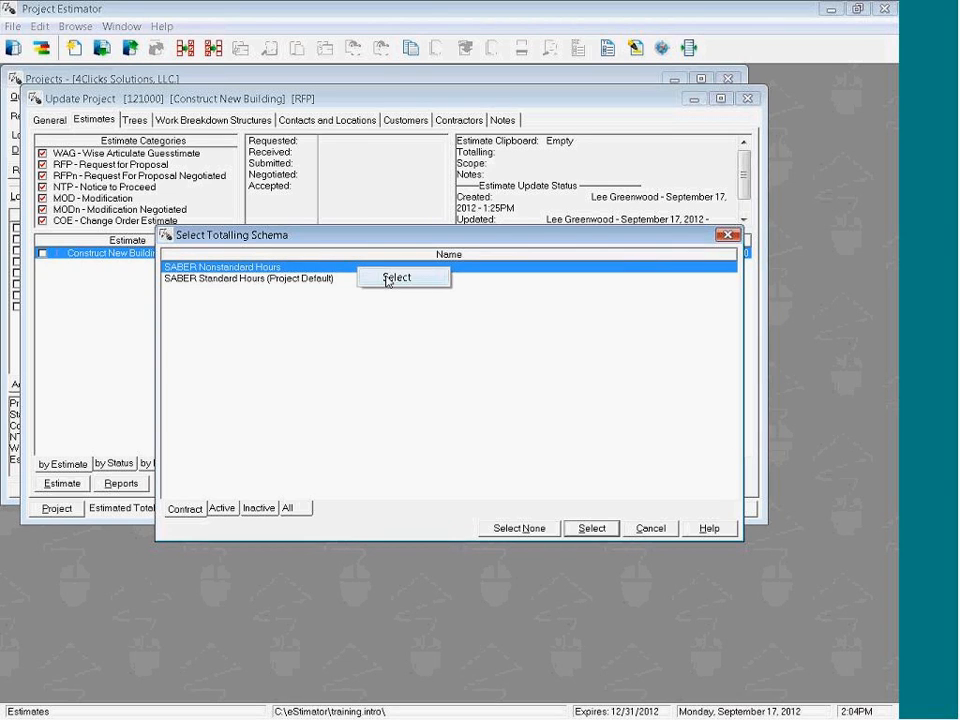
{"action": "left_click", "coordinate": [498, 271]}
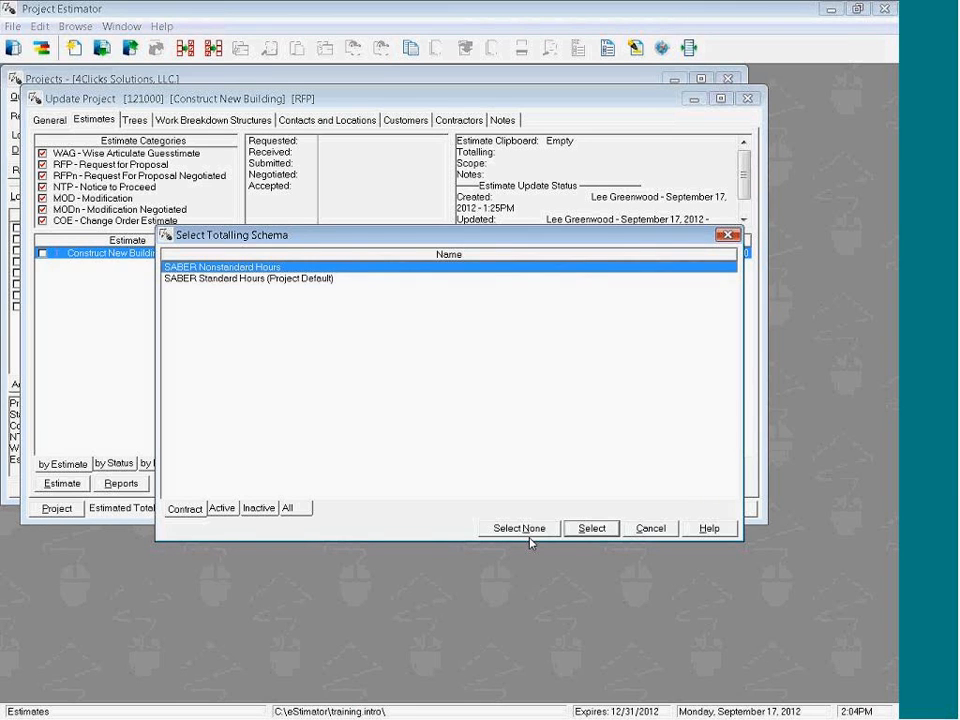
{"action": "left_click", "coordinate": [593, 529]}
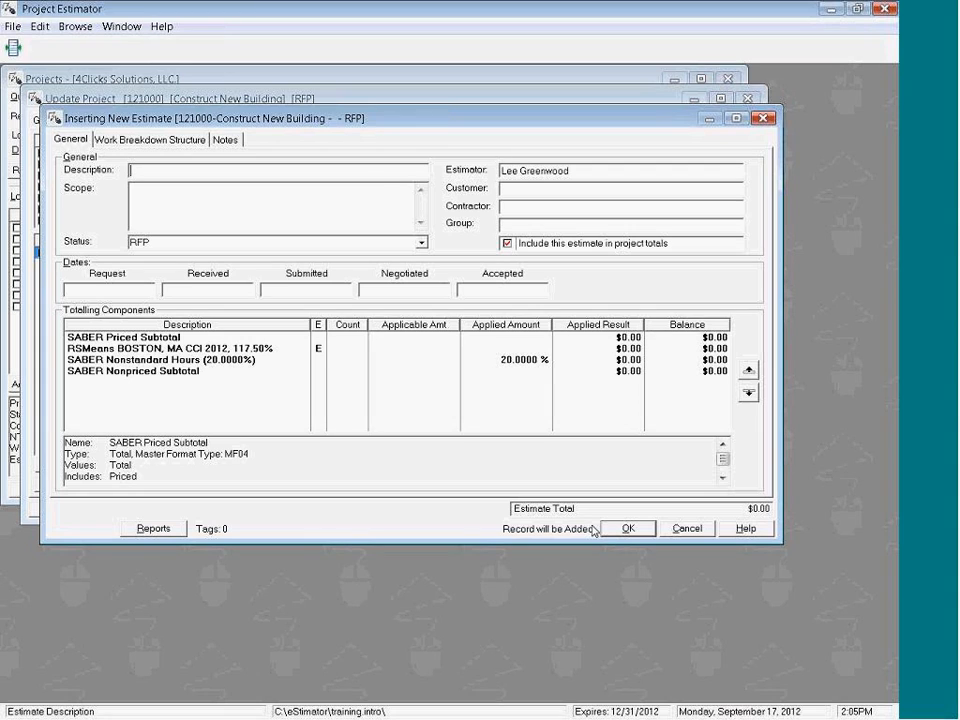
{"action": "type", "text": "01 General Requirements"}
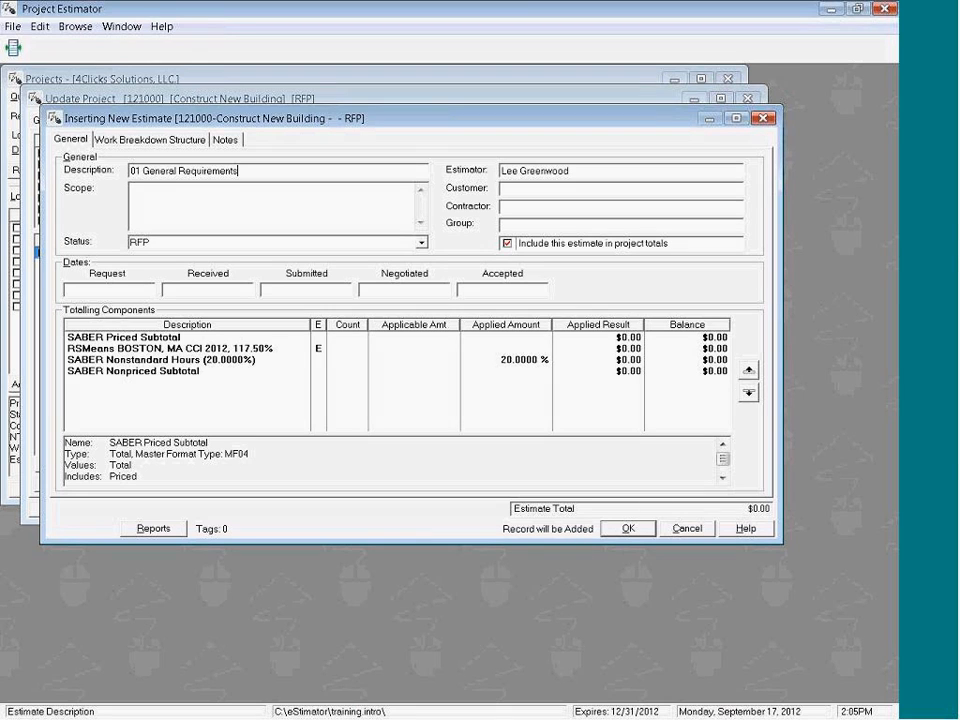
{"action": "left_click", "coordinate": [641, 537]}
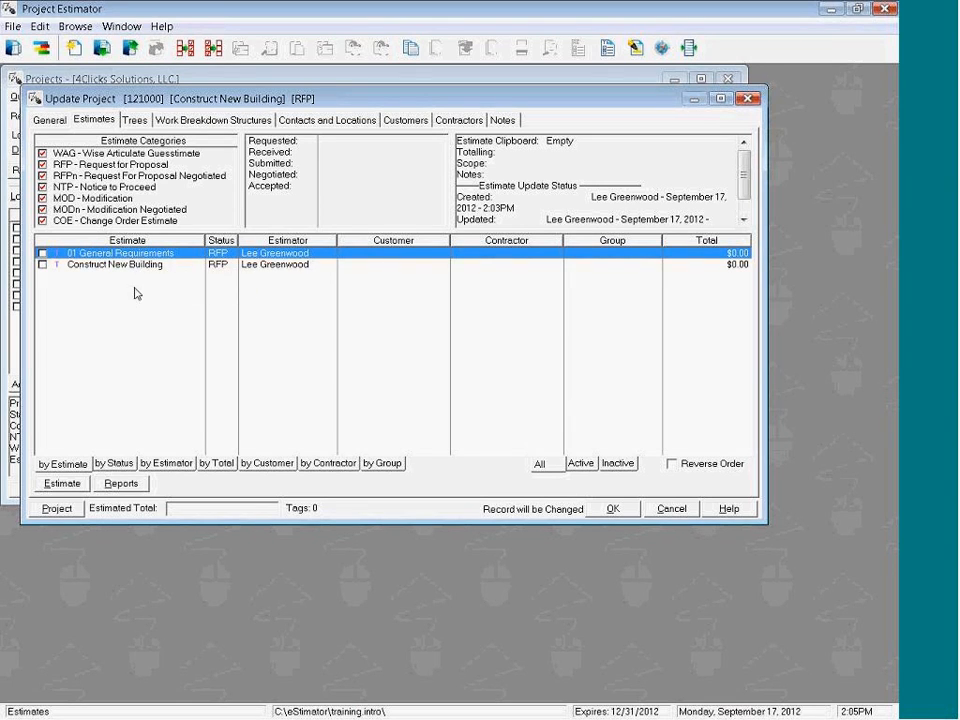
Insert an estimate with the project's default SABER Standard Hours totalling schema, described as "03 Concrete", and save it.
{"action": "right_click", "coordinate": [134, 288]}
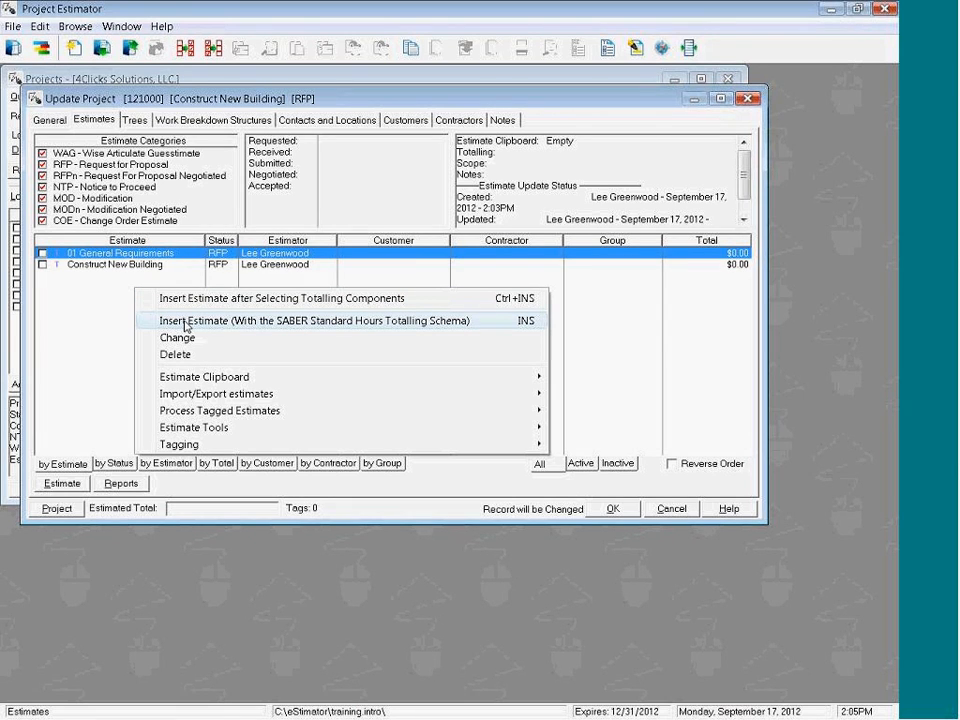
{"action": "left_click", "coordinate": [373, 321]}
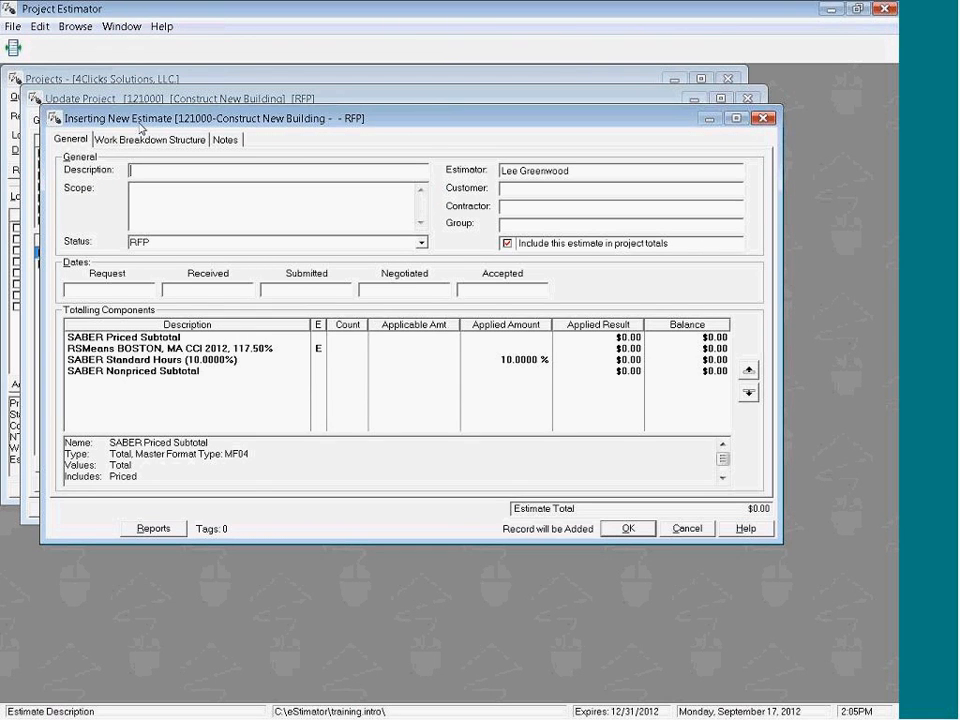
{"action": "type", "text": "03 Concrete"}
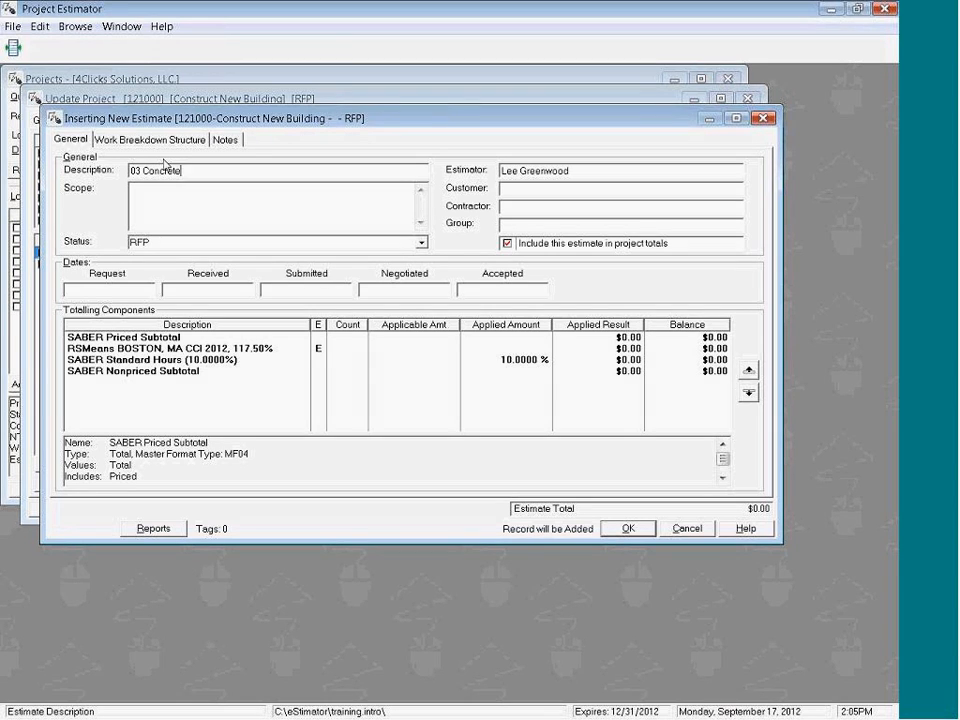
{"action": "left_click", "coordinate": [623, 530]}
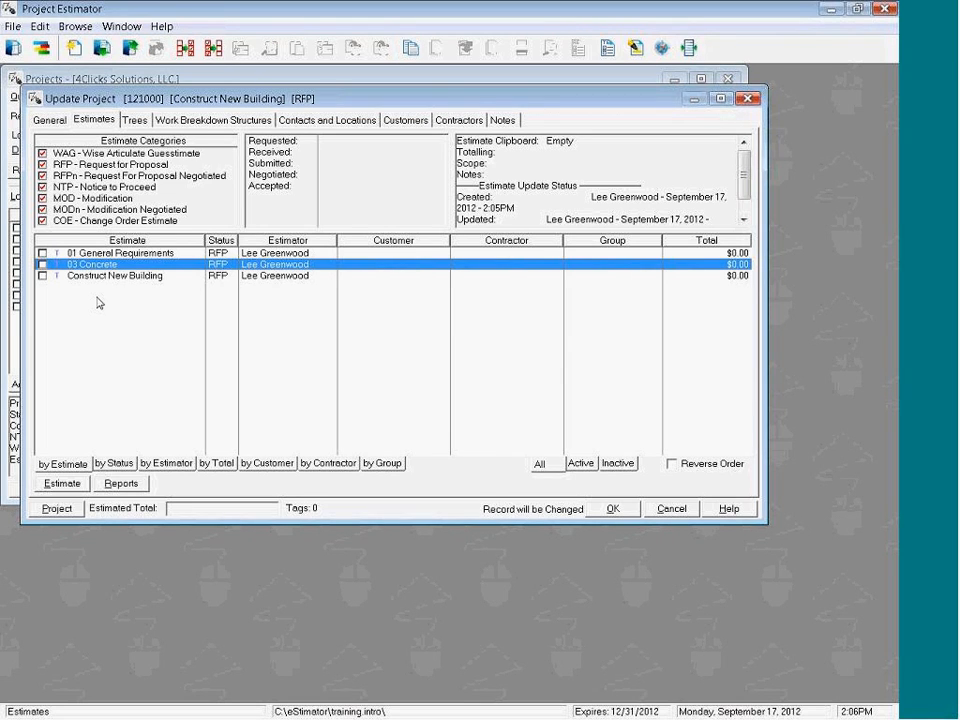
Change the description of the Construct New Building estimate to "09 Finishes" and save it.
{"action": "key", "text": "Down"}
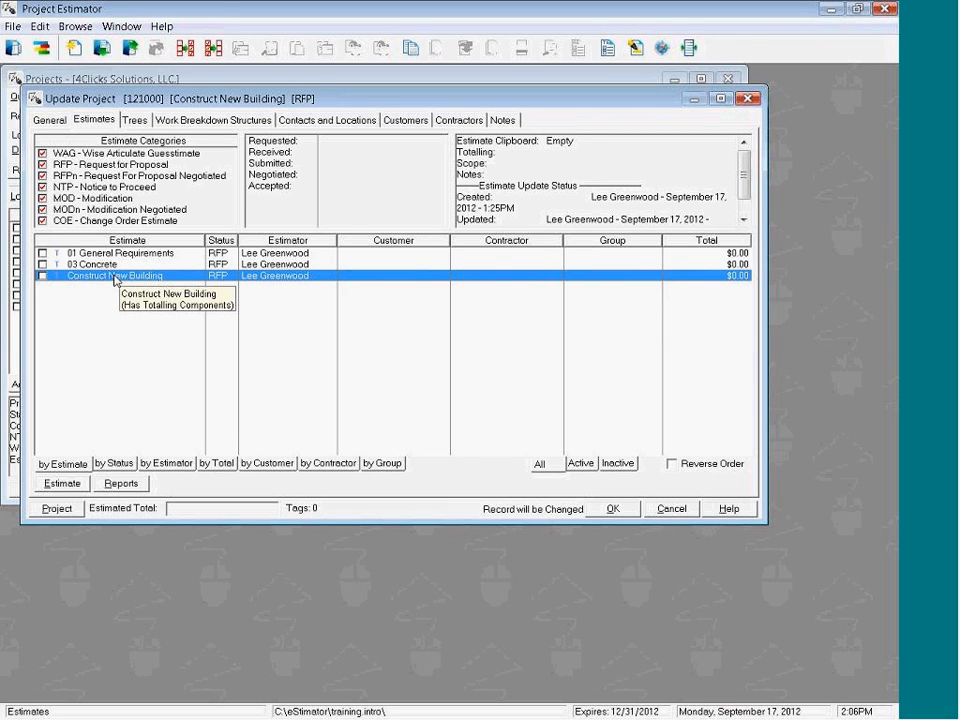
{"action": "right_click", "coordinate": [173, 281]}
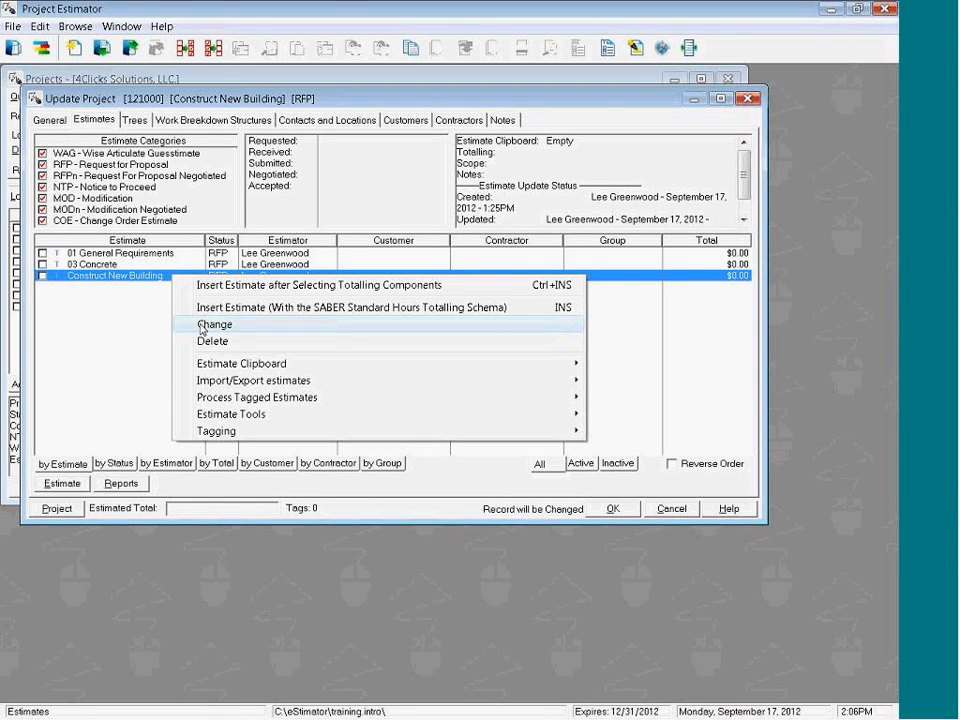
{"action": "left_click", "coordinate": [203, 326]}
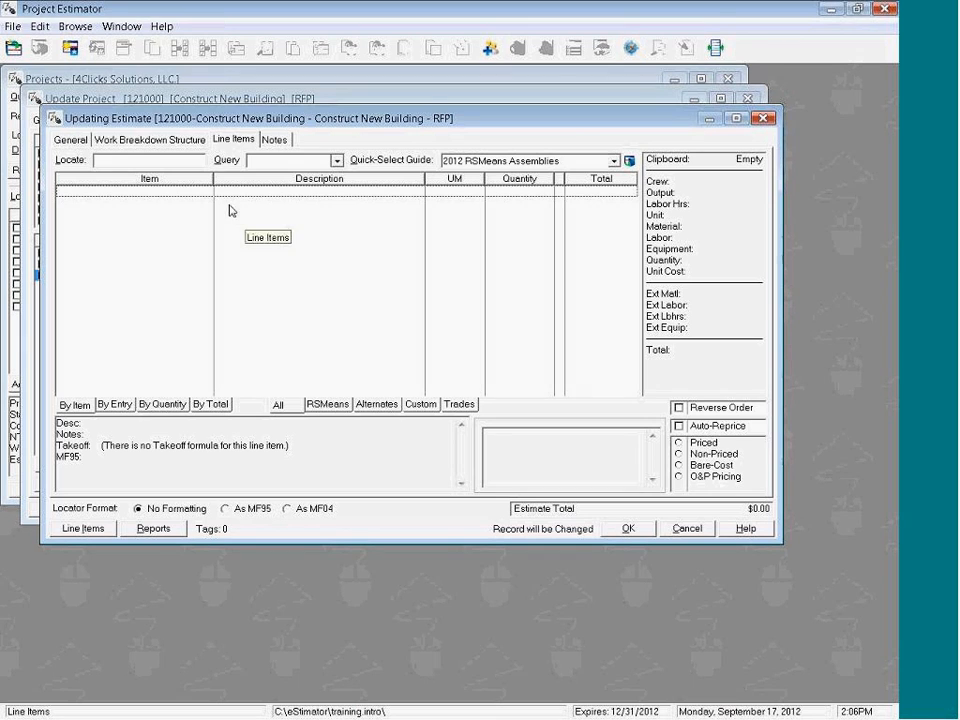
{"action": "left_click", "coordinate": [57, 142]}
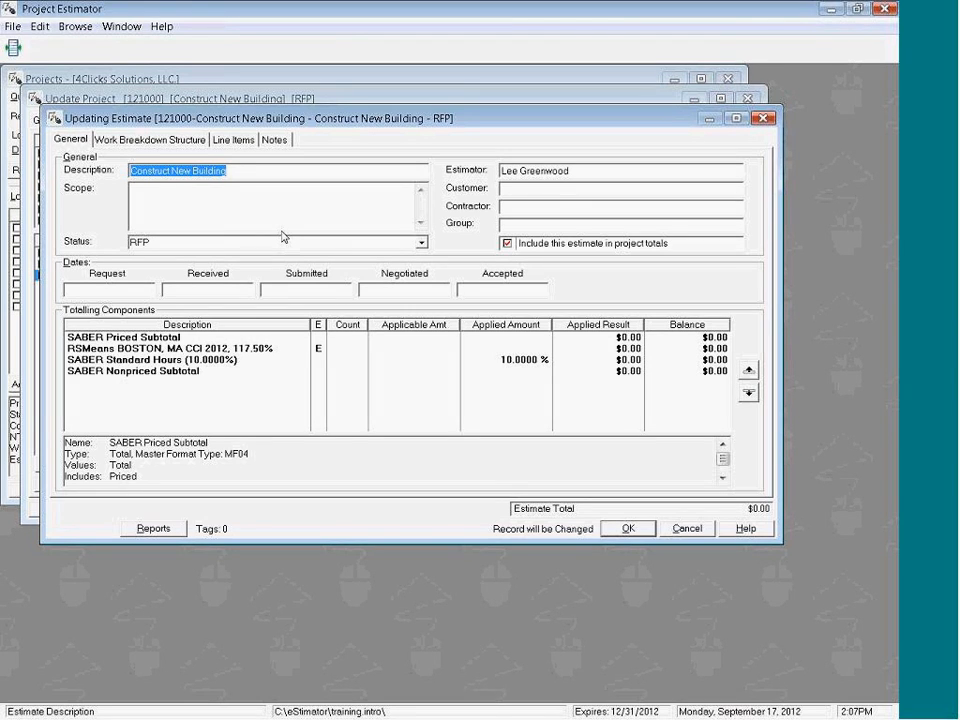
{"action": "type", "text": "09 Finishes"}
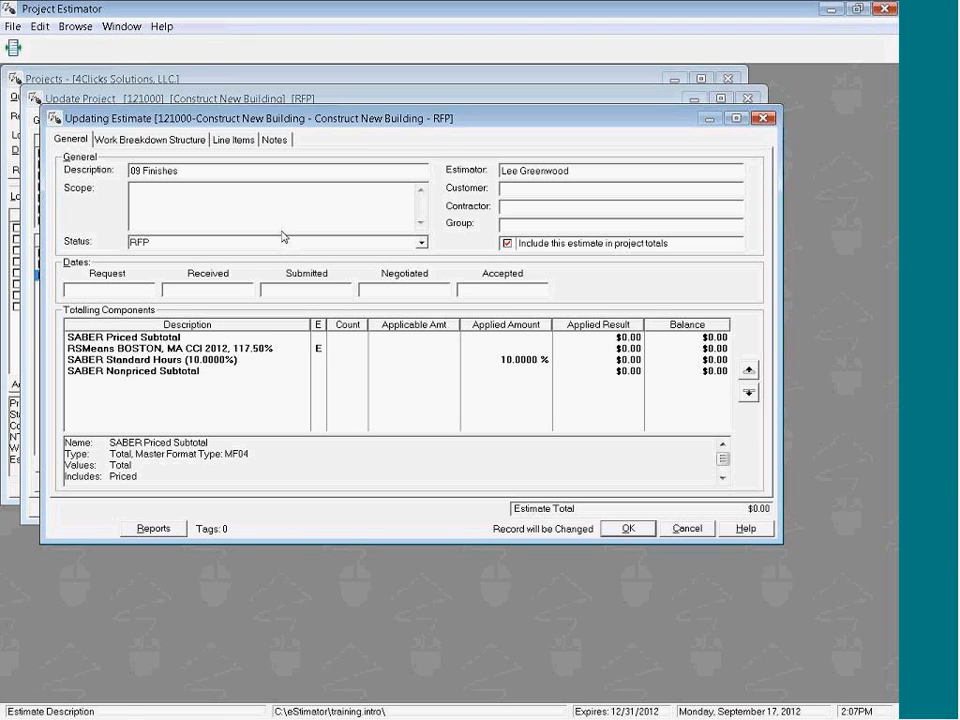
{"action": "left_click", "coordinate": [626, 529]}
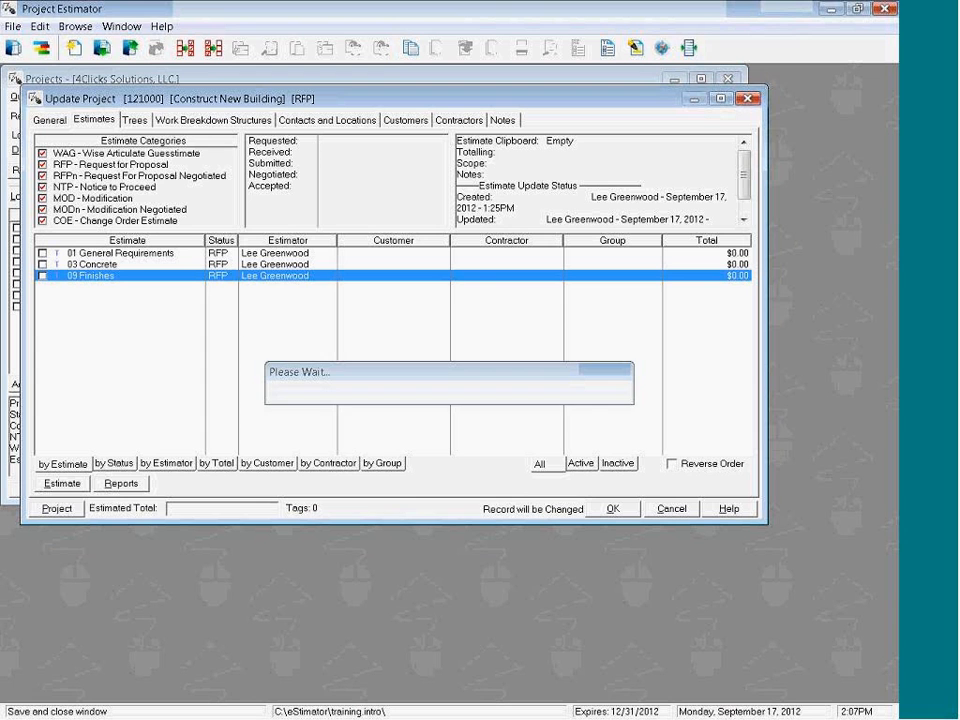